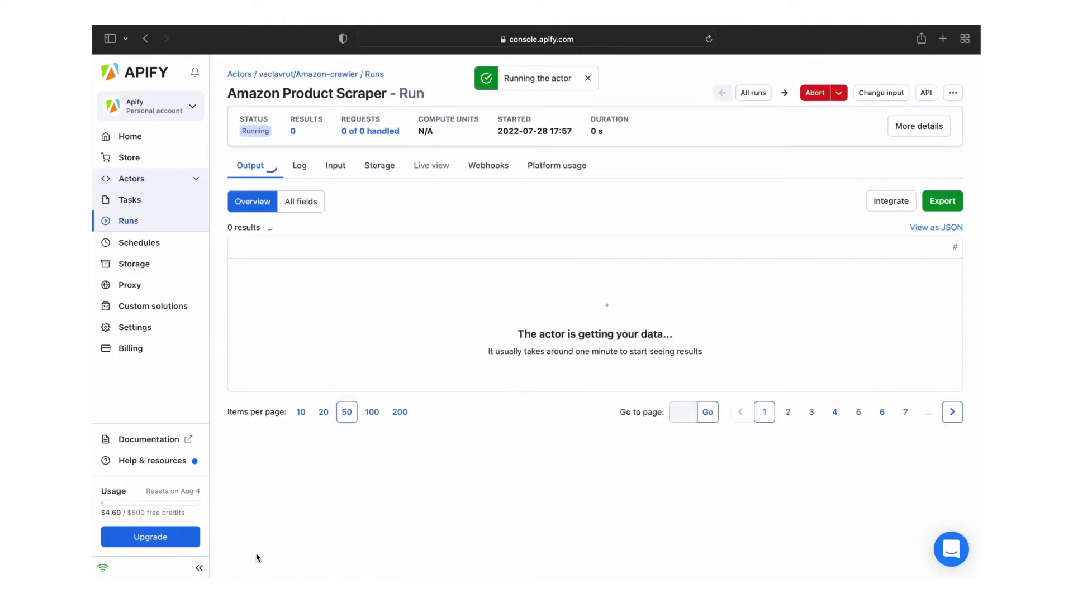
Step: Open the succeeded run's 100-item dataset from Storage and export it as an HTML table
{"action": "left_click", "coordinate": [385, 168]}
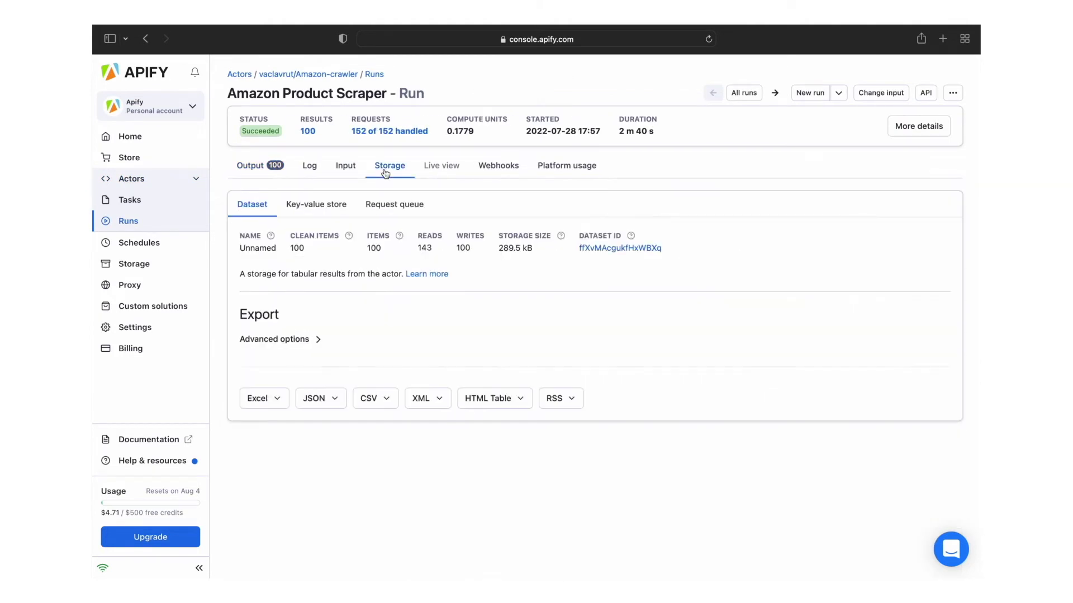
{"action": "left_click", "coordinate": [506, 324]}
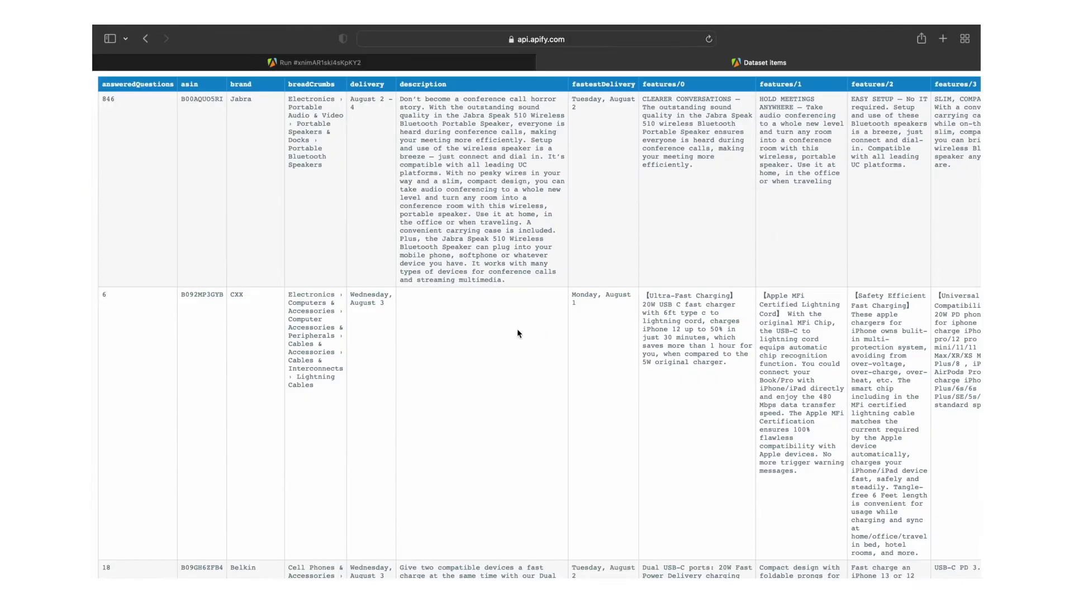